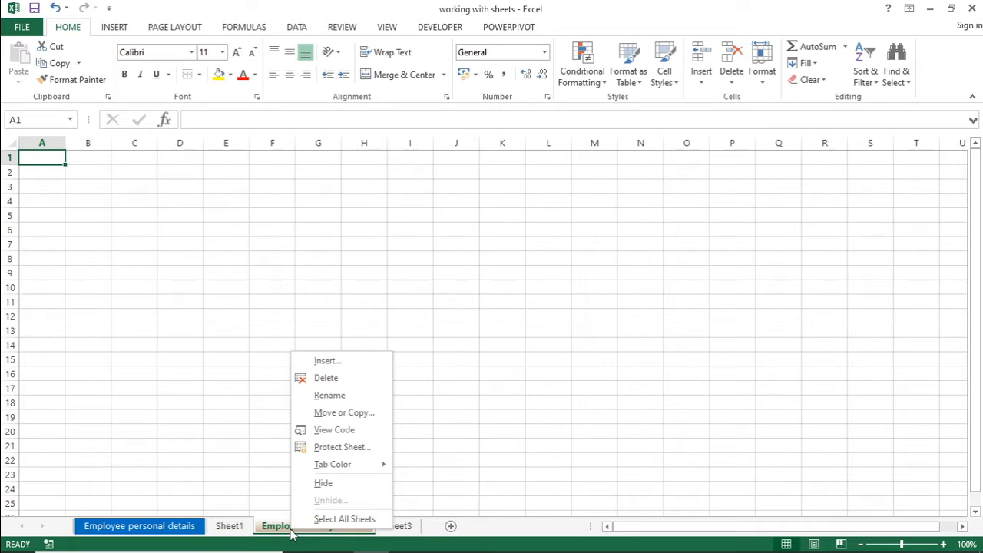
- Insert two blank worksheets one after the other, directly before the Employee salary details sheet
{"action": "left_click", "coordinate": [345, 366]}
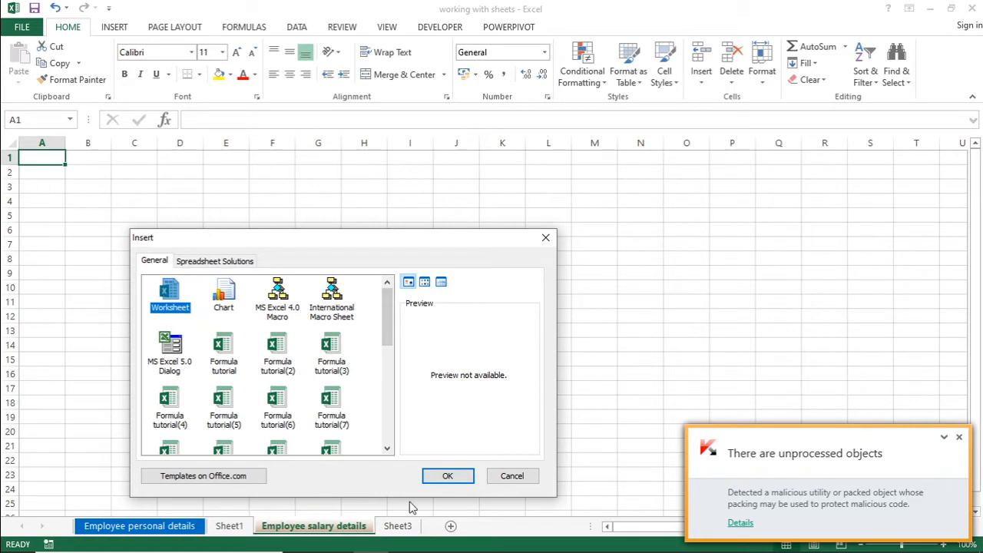
{"action": "left_click", "coordinate": [446, 478]}
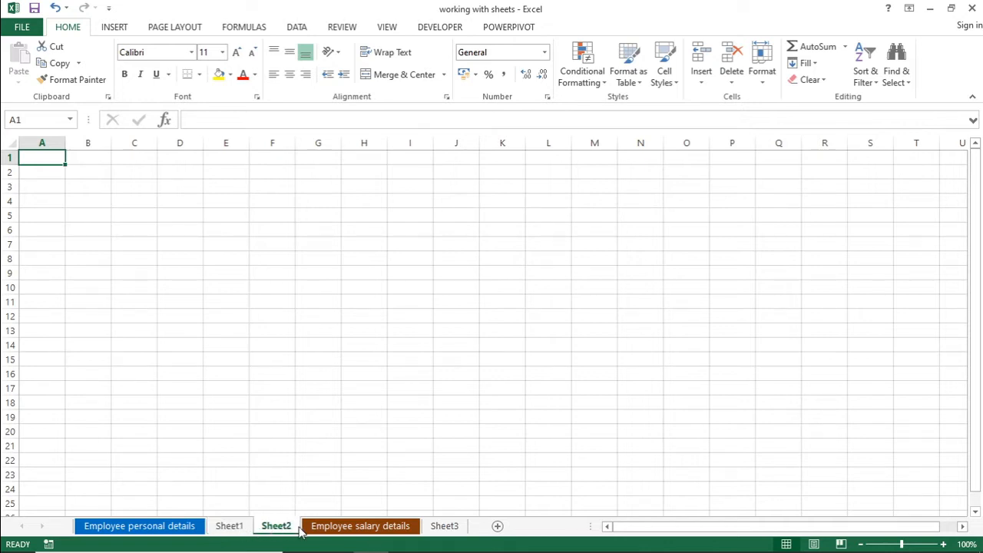
{"action": "left_click", "coordinate": [235, 528]}
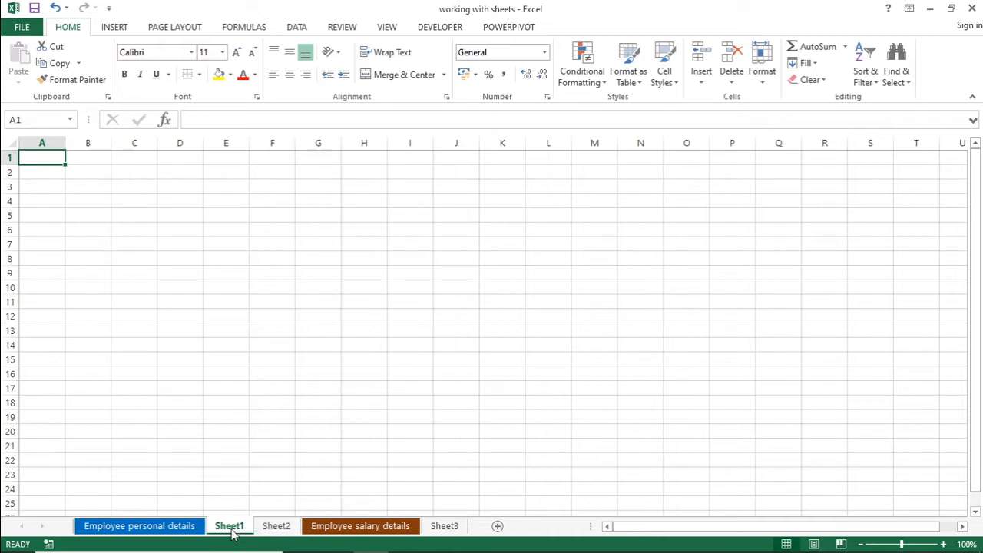
{"action": "left_click", "coordinate": [281, 528]}
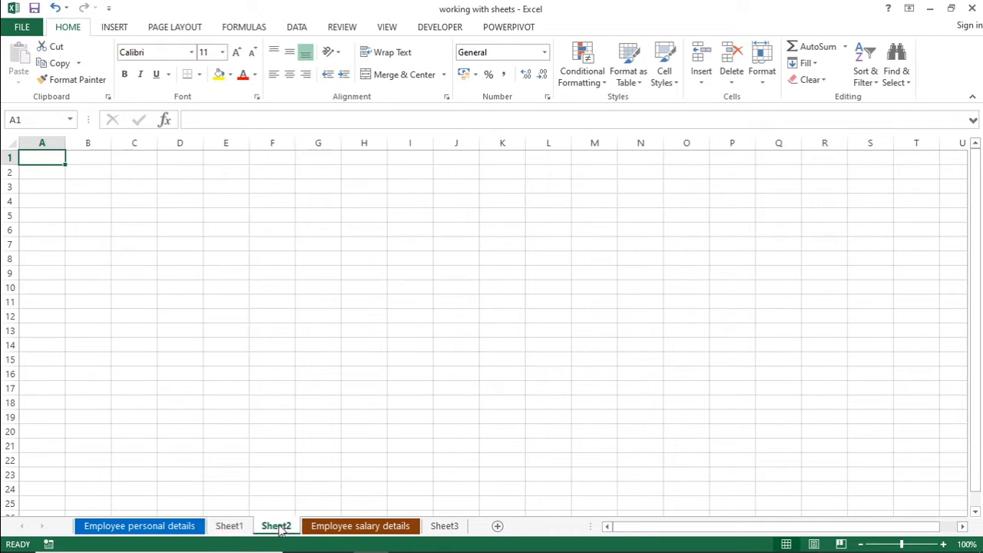
{"action": "left_click", "coordinate": [344, 531]}
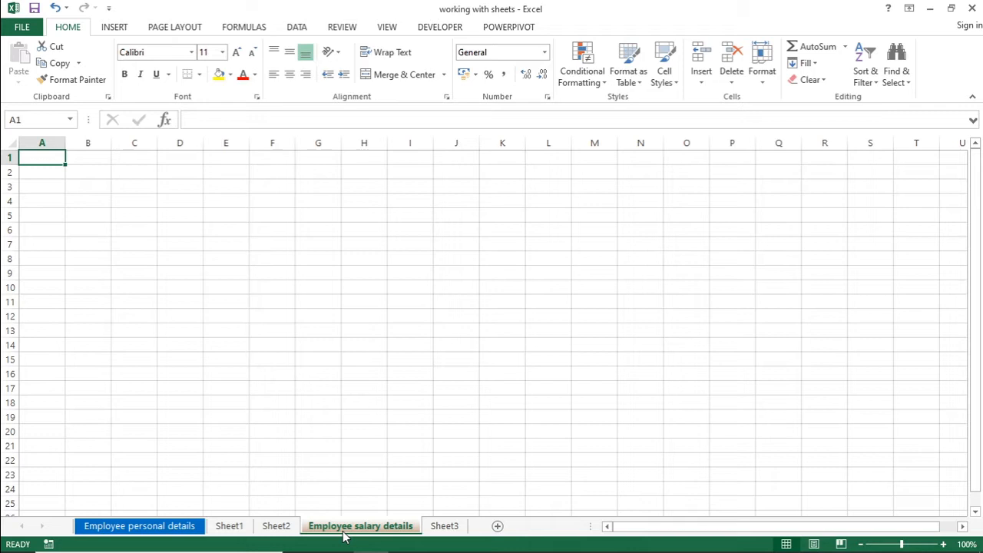
{"action": "key", "text": "shift+F11"}
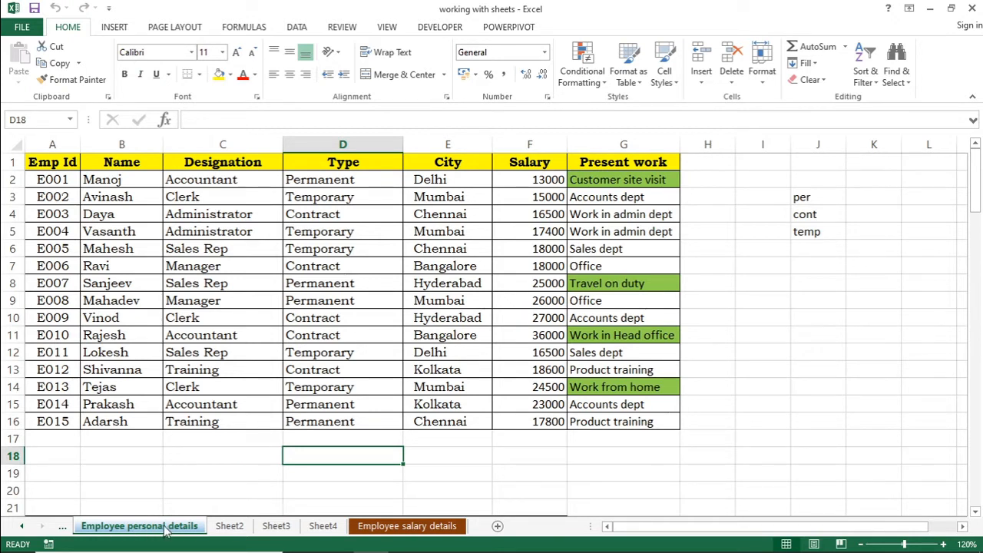
- Create a copy of the Employee personal details sheet before Sheet4 in the same workbook, keeping the copy's default name
{"action": "left_click", "coordinate": [763, 76]}
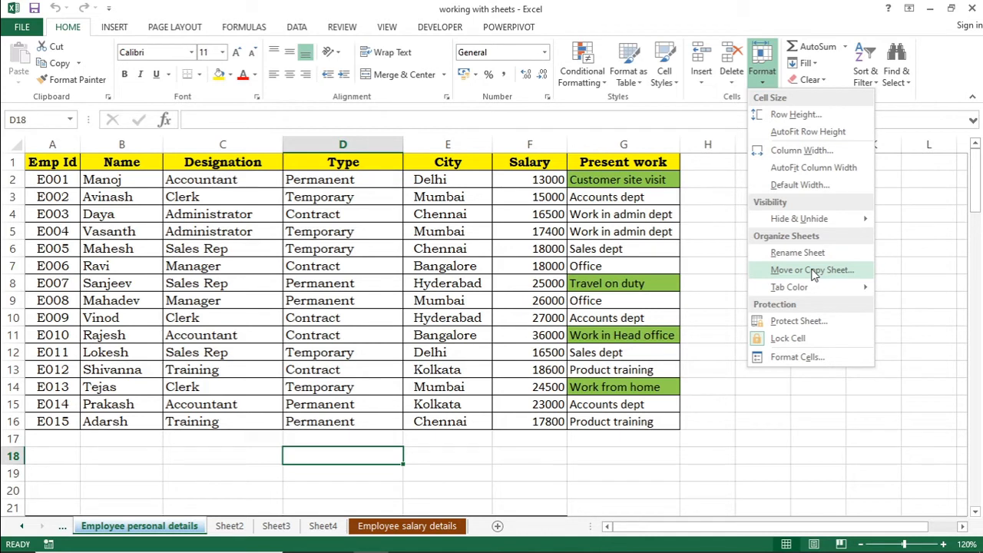
{"action": "left_click", "coordinate": [137, 529]}
{"action": "right_click", "coordinate": [136, 528]}
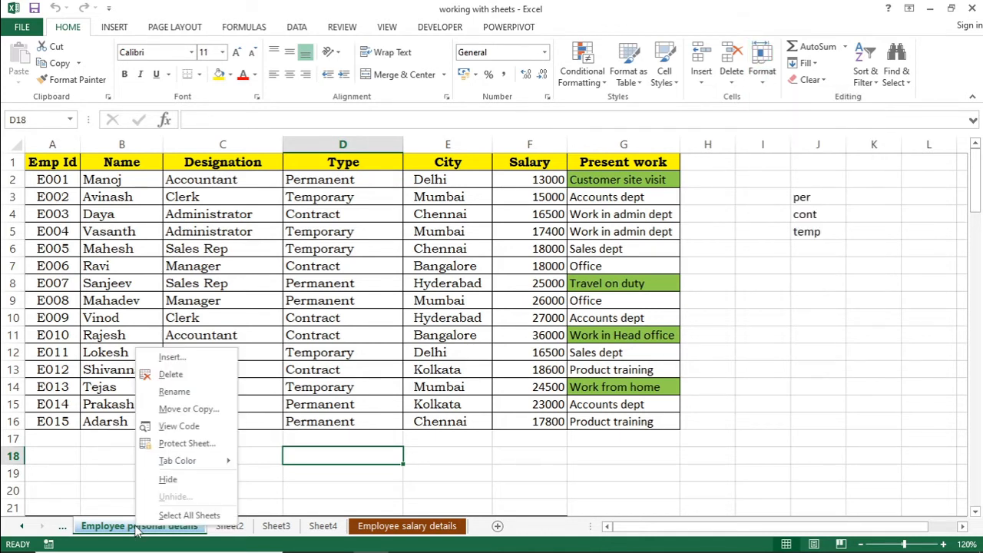
{"action": "left_click", "coordinate": [190, 409]}
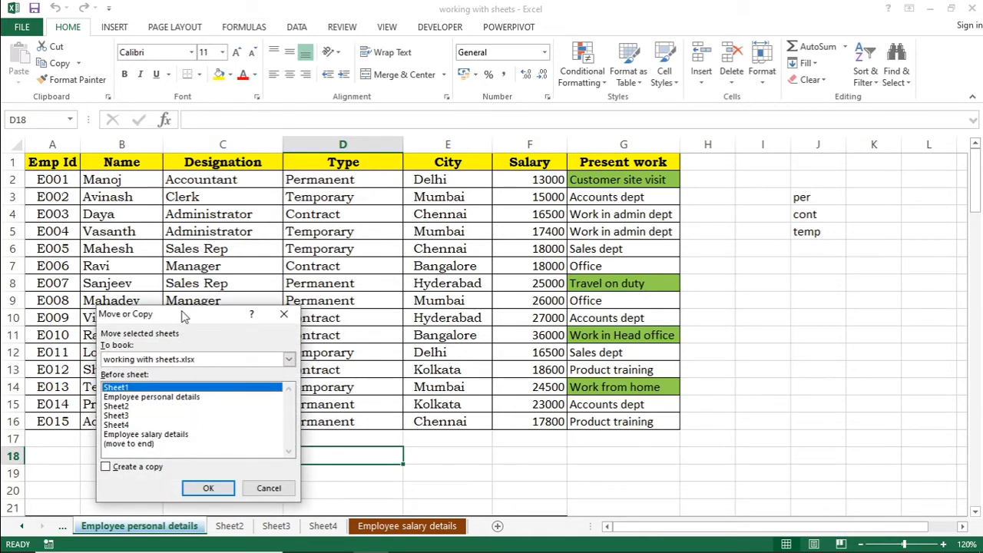
{"action": "left_click", "coordinate": [122, 470]}
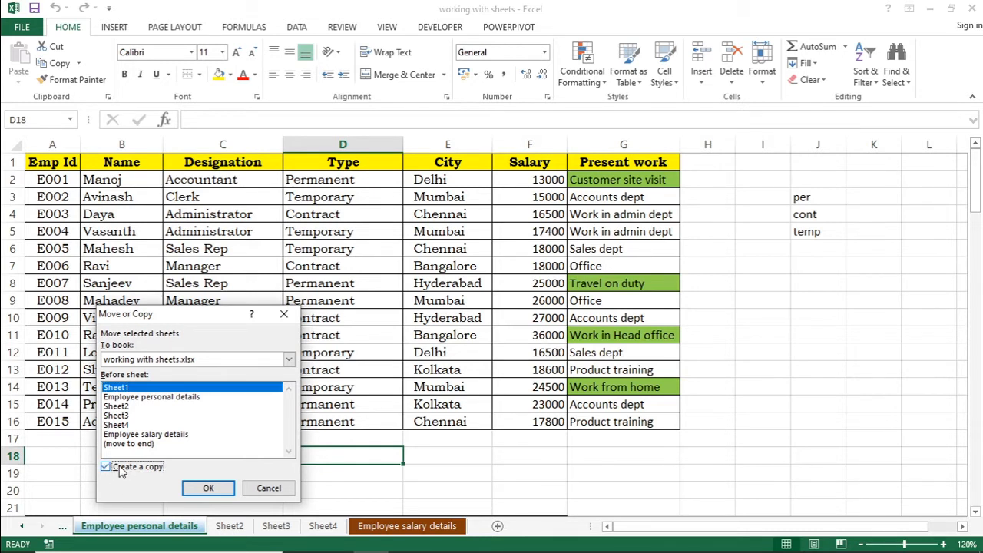
{"action": "left_click", "coordinate": [121, 470]}
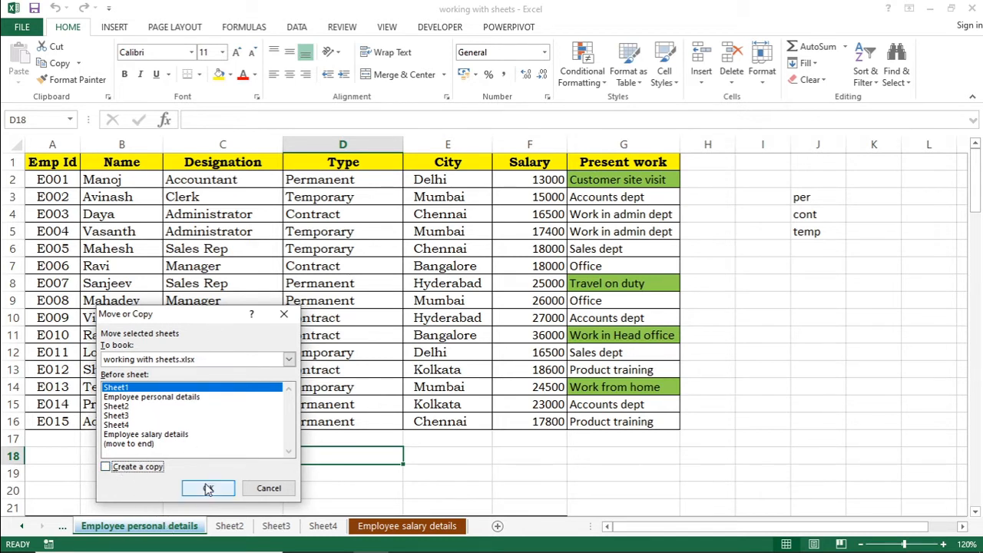
{"action": "left_click", "coordinate": [121, 416]}
{"action": "left_click", "coordinate": [124, 425]}
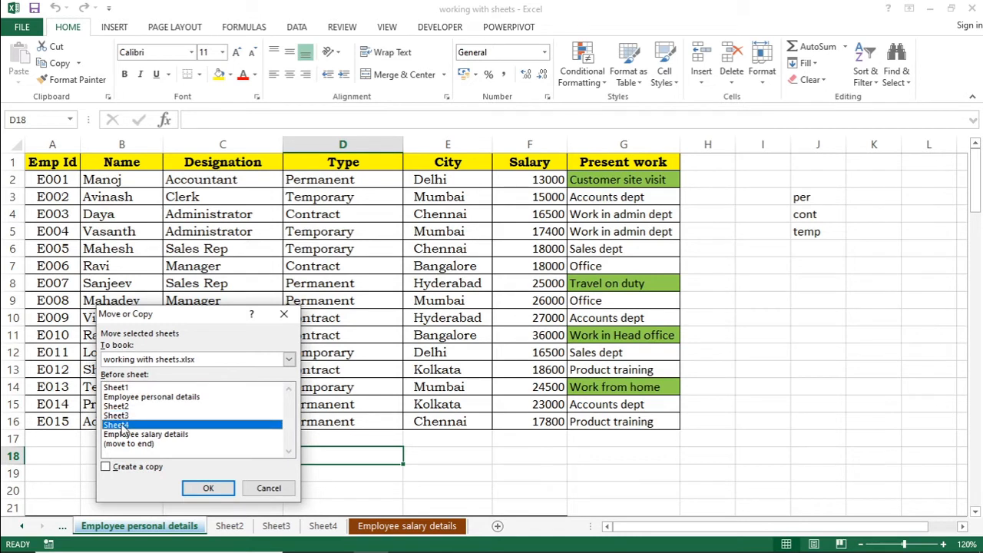
{"action": "left_click", "coordinate": [129, 471]}
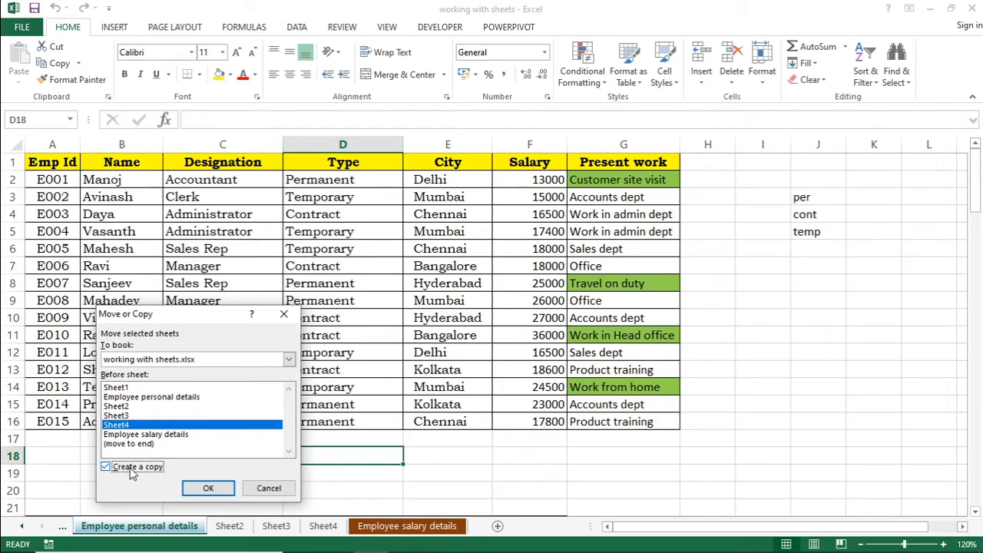
{"action": "left_click", "coordinate": [206, 490]}
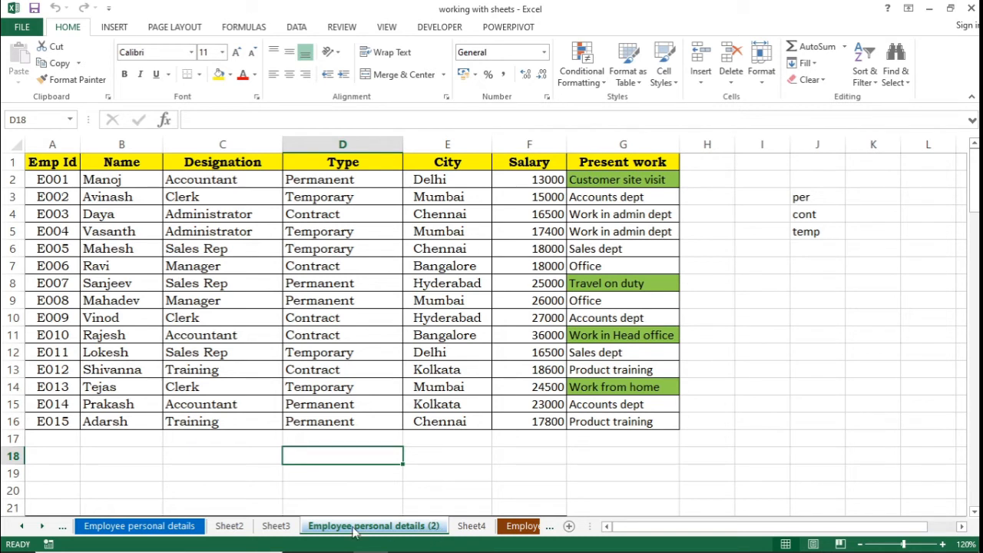
{"action": "double_click", "coordinate": [440, 527]}
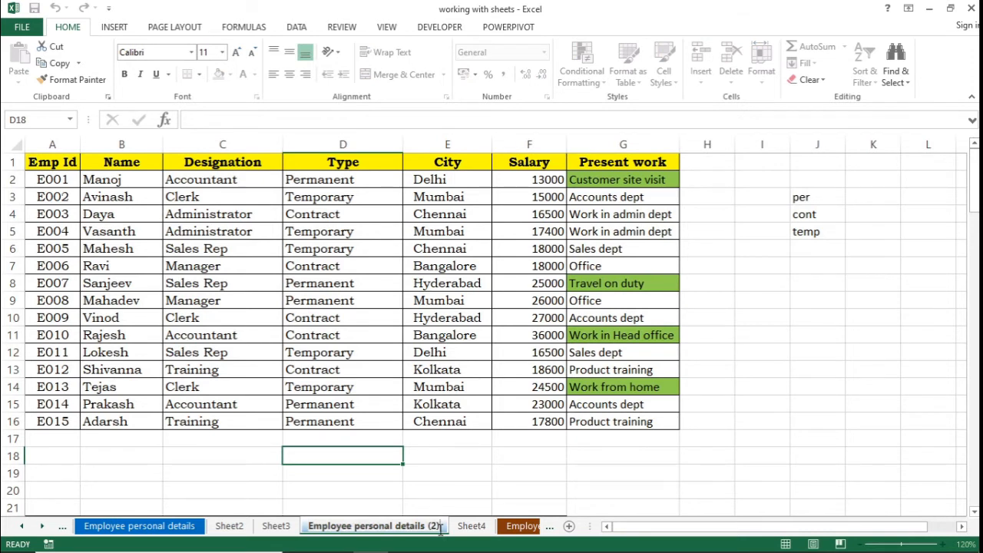
{"action": "left_click", "coordinate": [422, 475]}
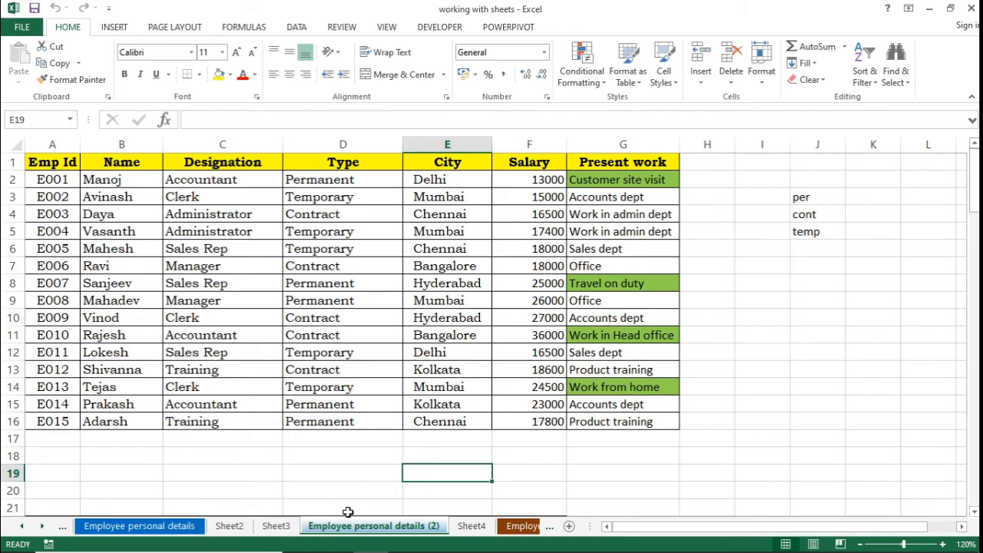
- Create a copy of the original Employee personal details sheet in a new workbook
{"action": "left_click", "coordinate": [176, 527]}
{"action": "right_click", "coordinate": [175, 528]}
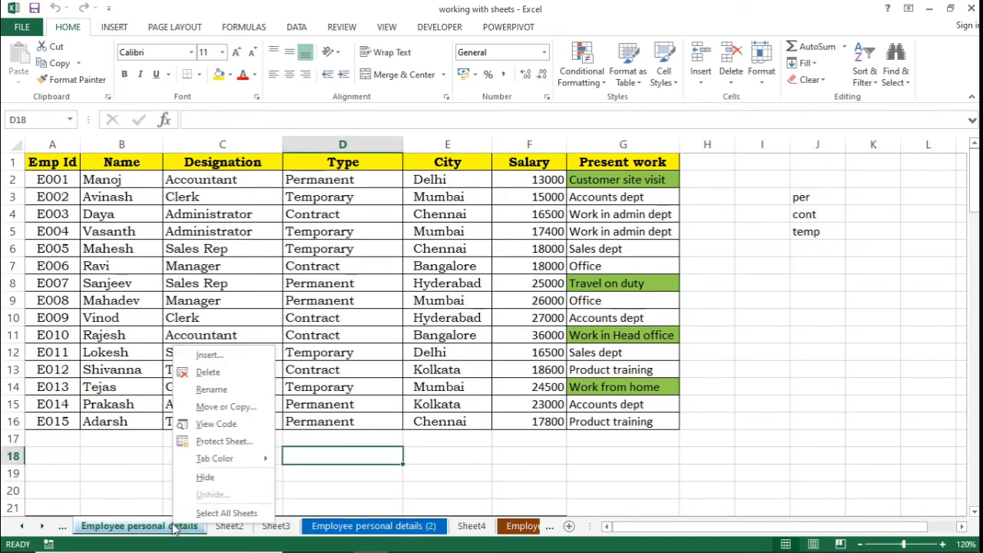
{"action": "left_click", "coordinate": [224, 406]}
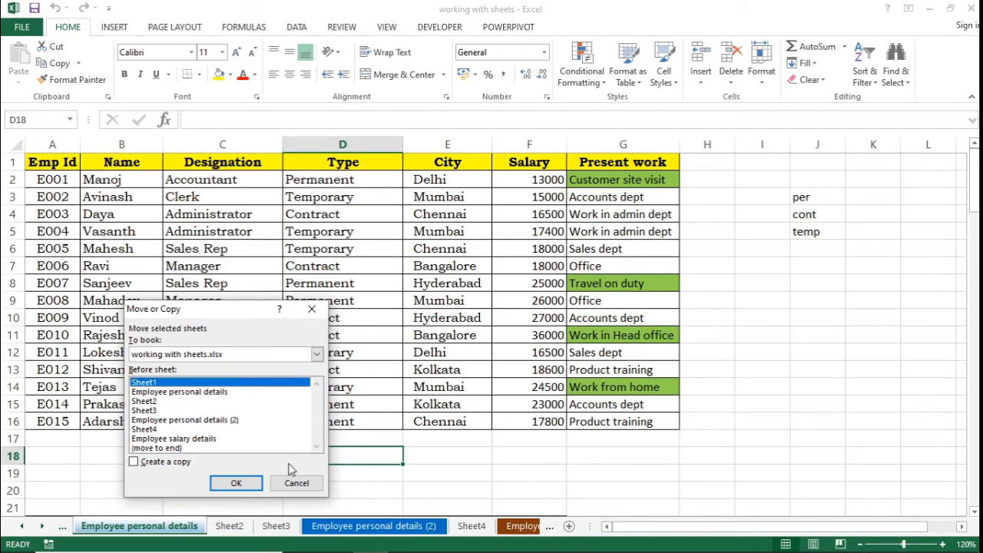
{"action": "left_click", "coordinate": [317, 354]}
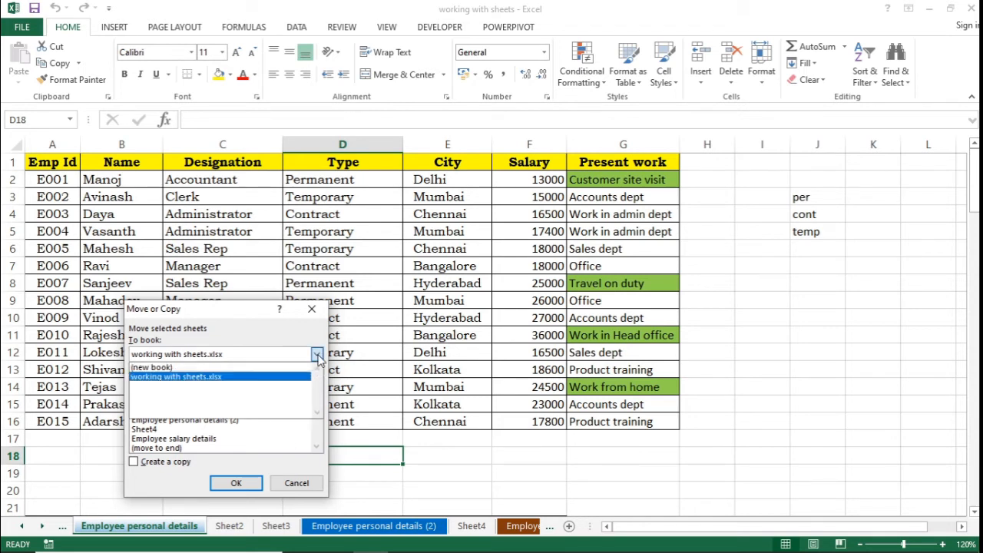
{"action": "left_click", "coordinate": [192, 368]}
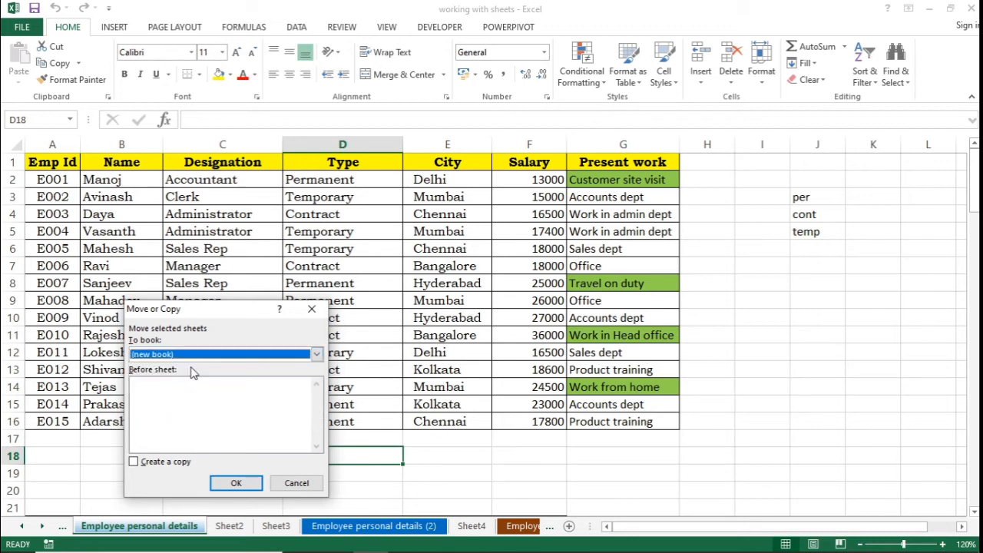
{"action": "left_click", "coordinate": [168, 464]}
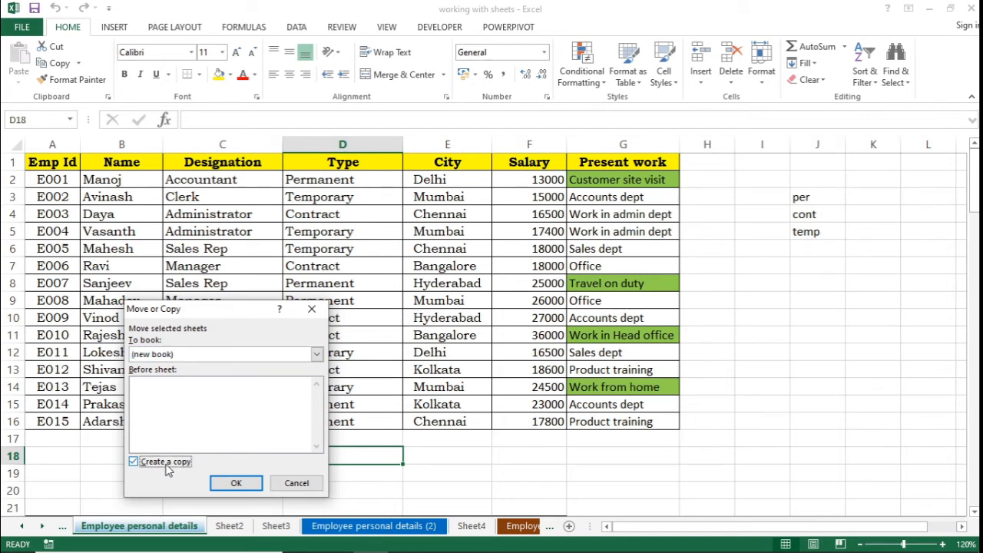
{"action": "left_click", "coordinate": [233, 485]}
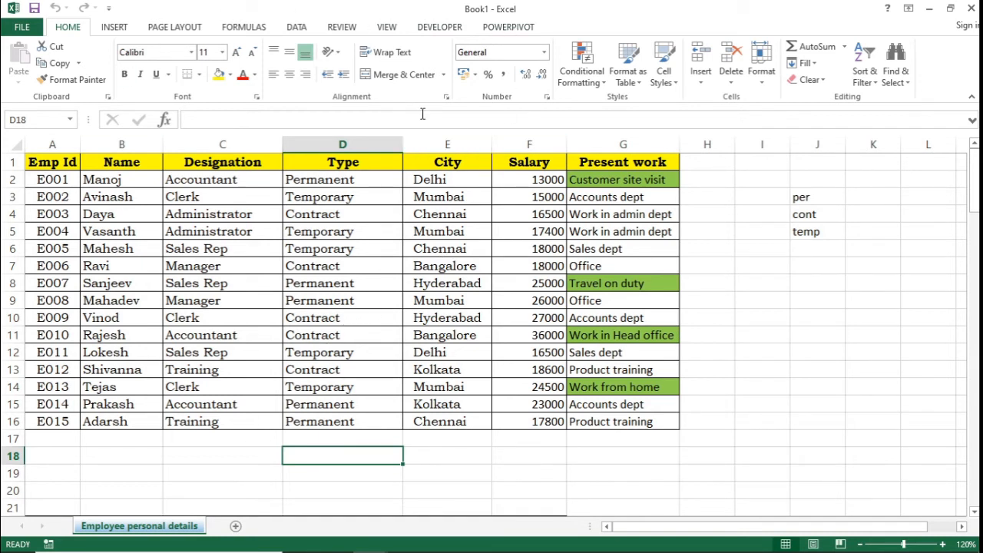
- Switch from the new workbook back to the "working with sheets" workbook window
{"action": "left_click", "coordinate": [387, 27]}
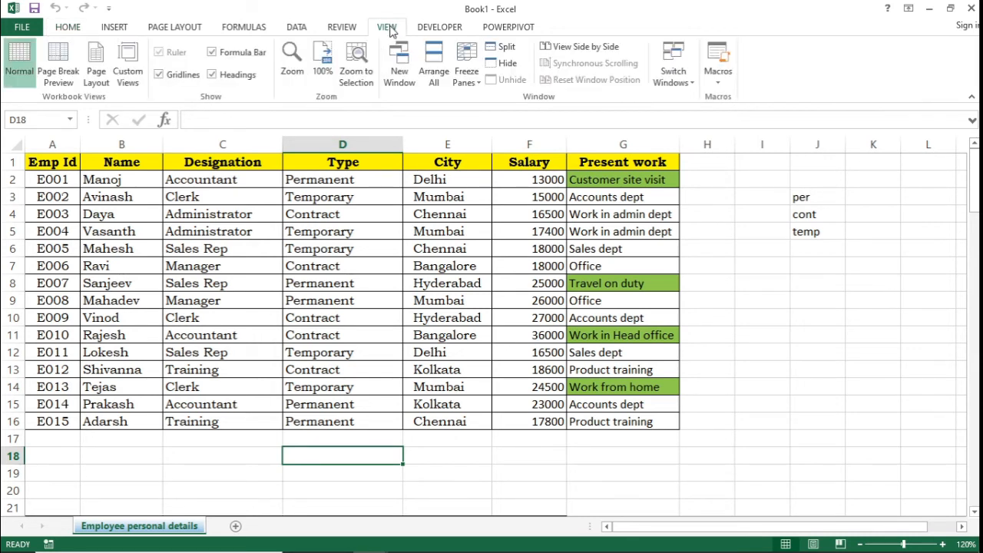
{"action": "left_click", "coordinate": [676, 81]}
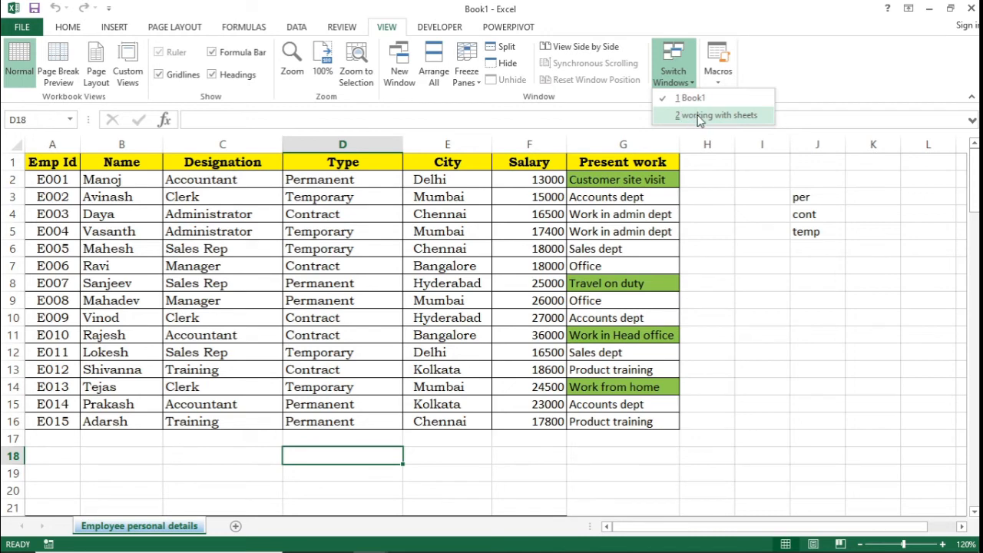
{"action": "left_click", "coordinate": [698, 115]}
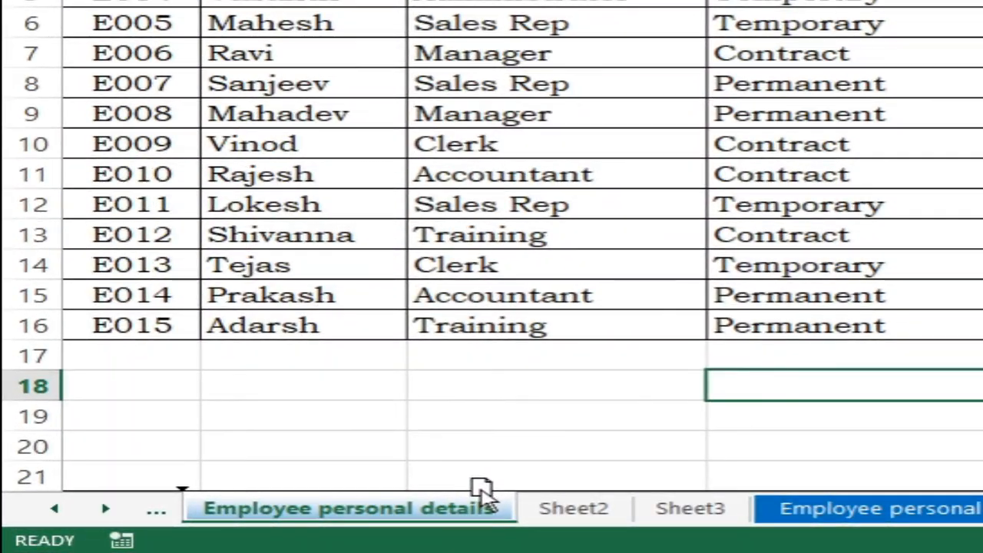
- Move the Employee personal details sheet to just after Sheet2, and place a copy of Sheet2 between them
{"action": "mouse_move", "coordinate": [531, 480]}
{"action": "left_mouse_down"}
{"action": "mouse_move", "coordinate": [636, 469]}
{"action": "mouse_move", "coordinate": [643, 481]}
{"action": "left_mouse_up"}
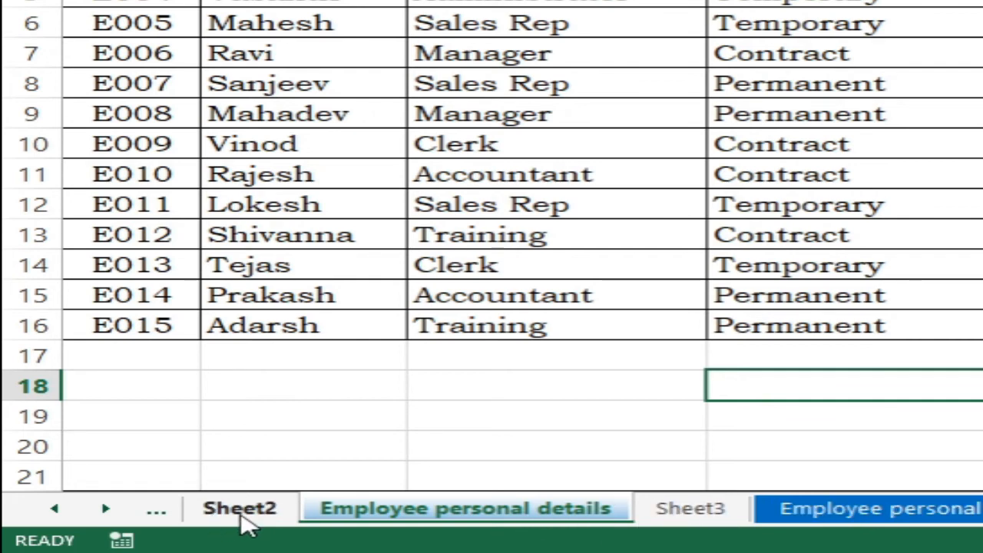
{"action": "left_click", "coordinate": [241, 510]}
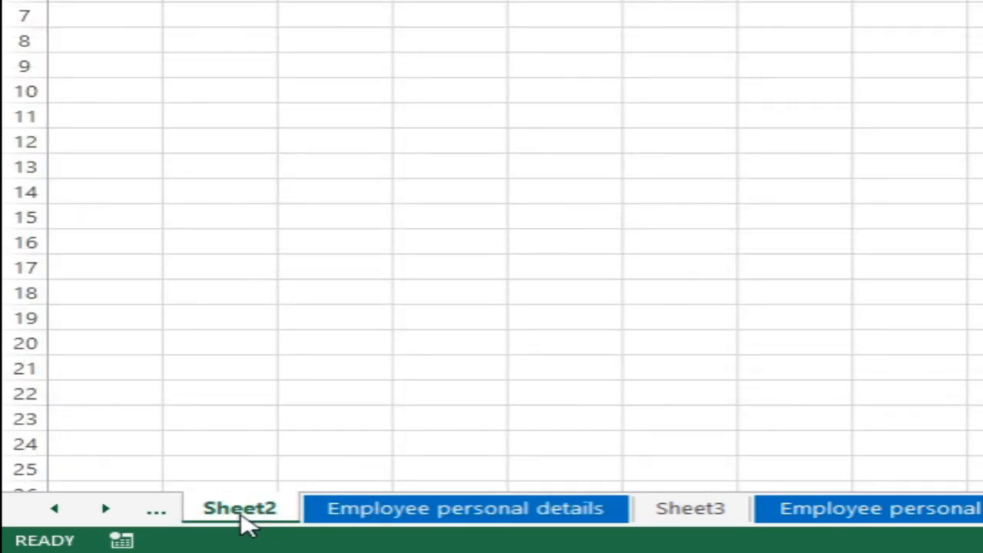
{"action": "mouse_move", "coordinate": [246, 522]}
{"action": "left_mouse_down"}
{"action": "mouse_move", "coordinate": [309, 467]}
{"action": "mouse_move", "coordinate": [321, 478]}
{"action": "mouse_move", "coordinate": [313, 485]}
{"action": "left_mouse_up"}
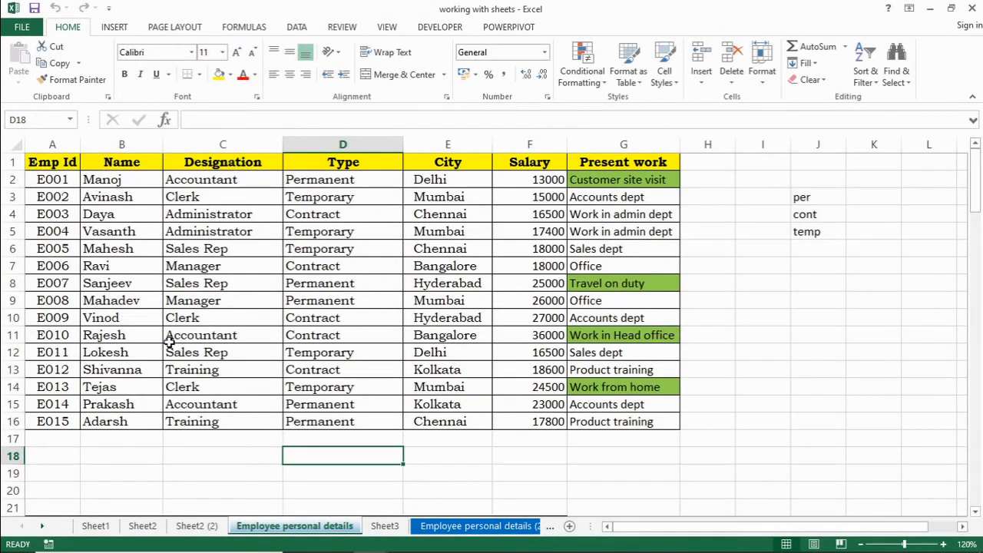
- Delete the original Employee personal details sheet together with its data
{"action": "right_click", "coordinate": [283, 528]}
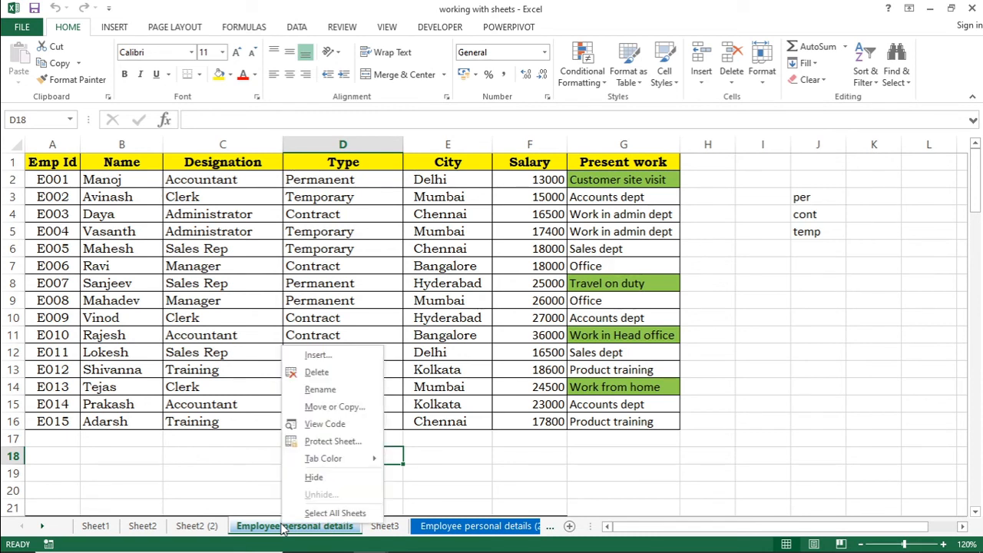
{"action": "left_click", "coordinate": [329, 375]}
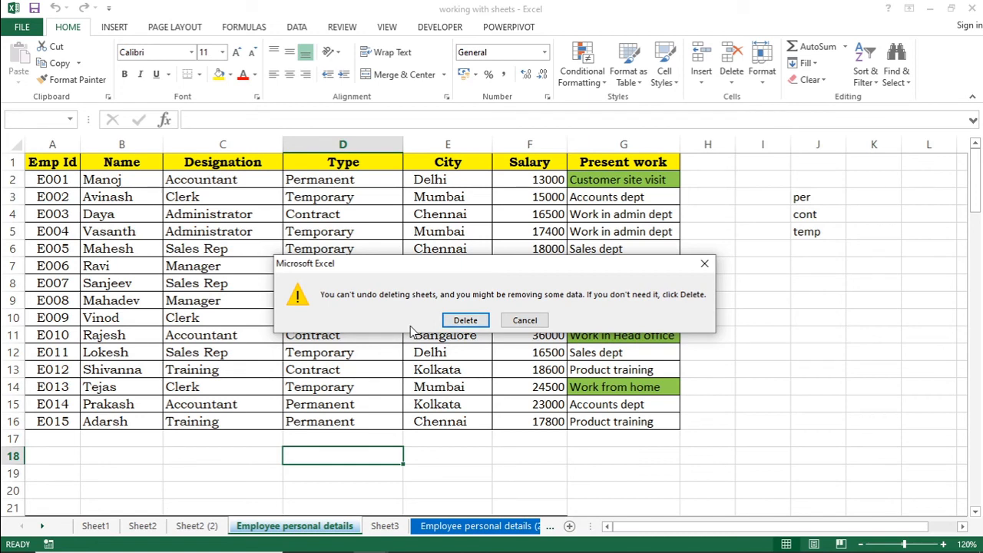
{"action": "left_click", "coordinate": [466, 323]}
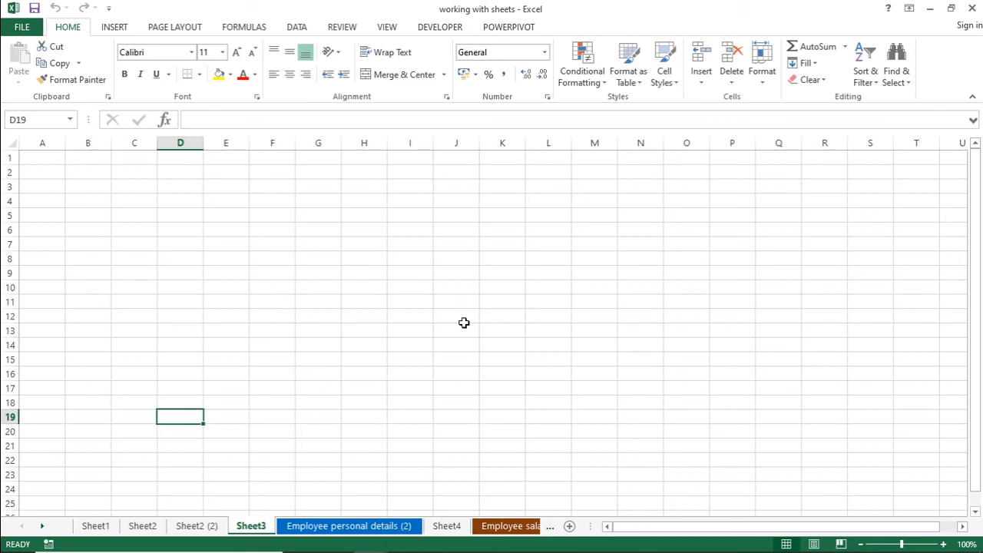
- Delete the blank Sheet3 from the workbook
{"action": "left_click", "coordinate": [740, 88]}
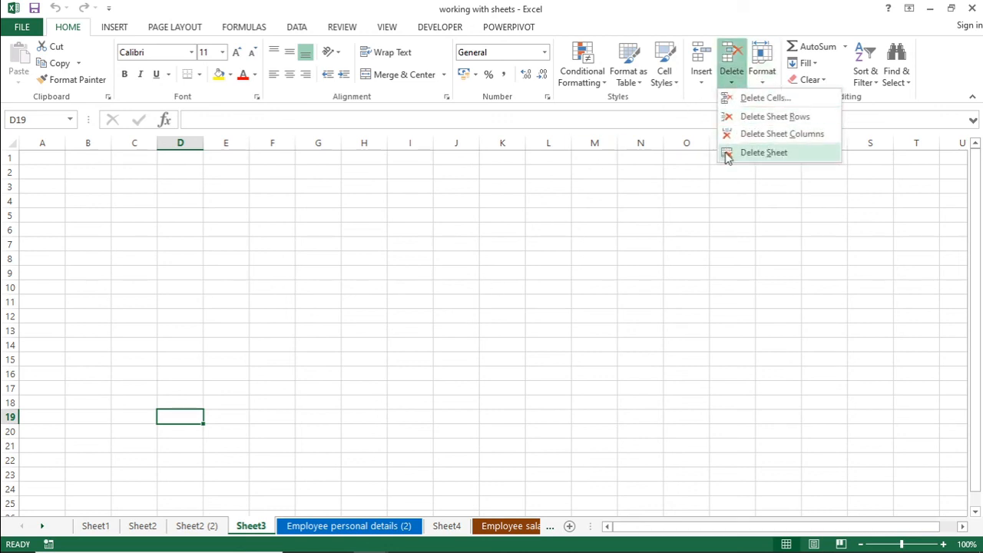